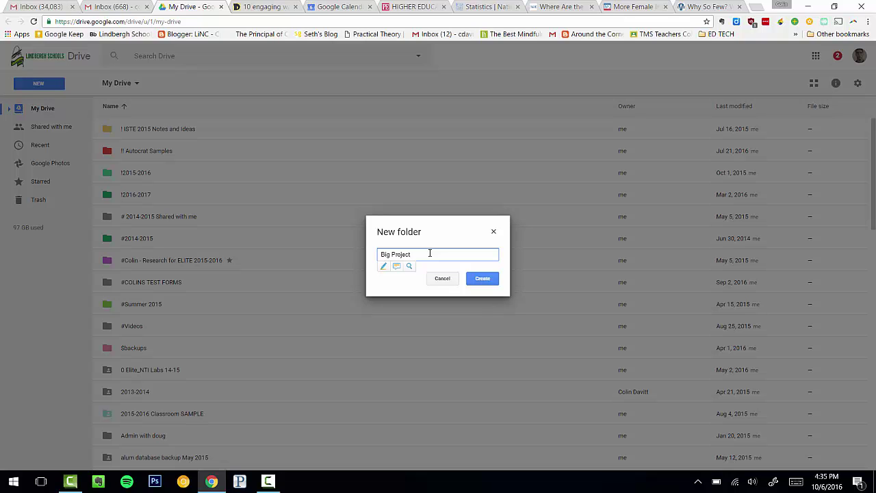
- Create a Drive folder named Big Project and open it
click(483, 282)
double_click(137, 294)
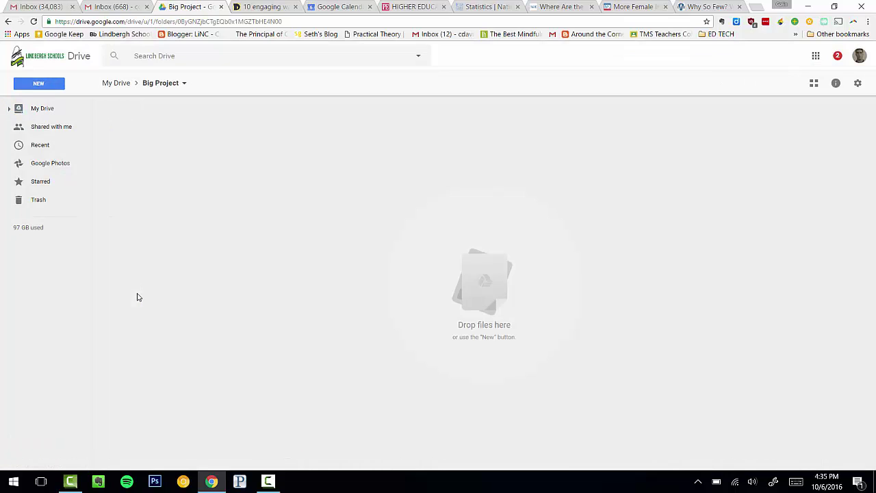
- Create a Google Doc titled Group 1 in the Big Project folder and add a page header to it
click(59, 87)
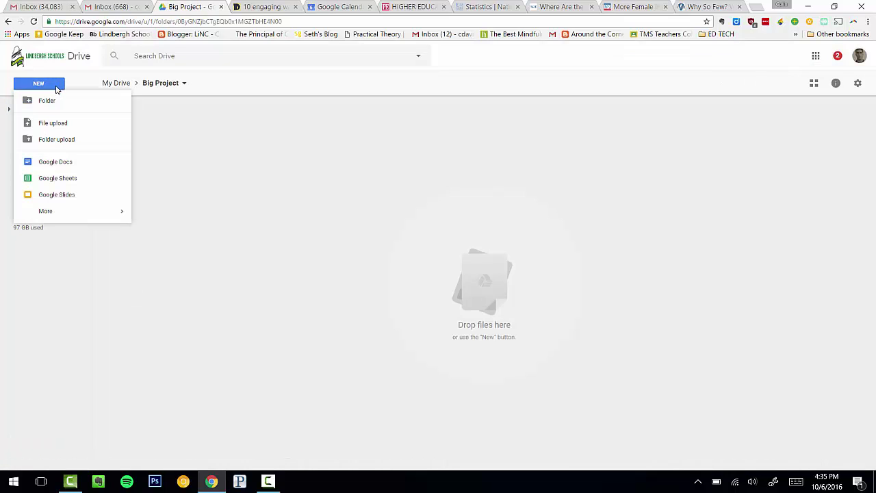
click(62, 163)
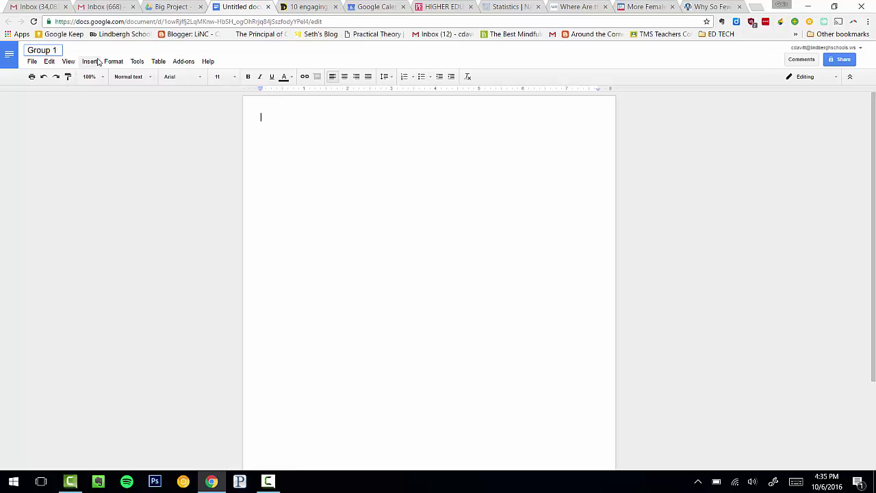
click(91, 61)
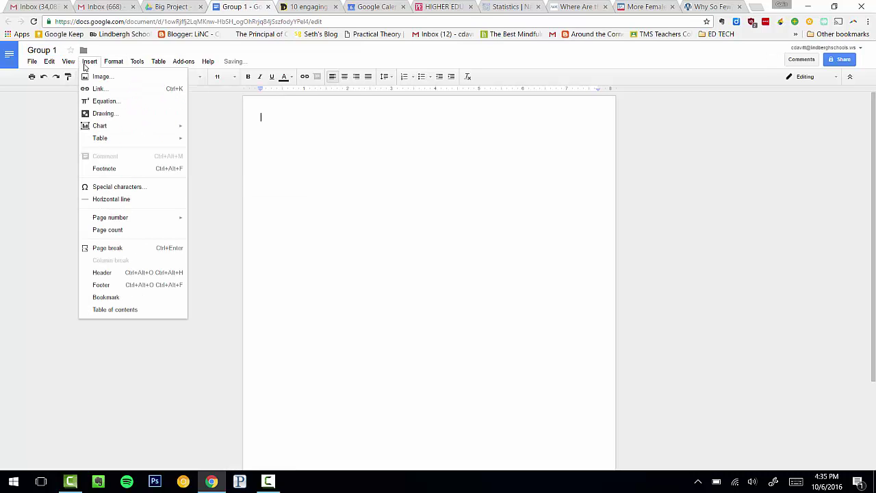
click(121, 272)
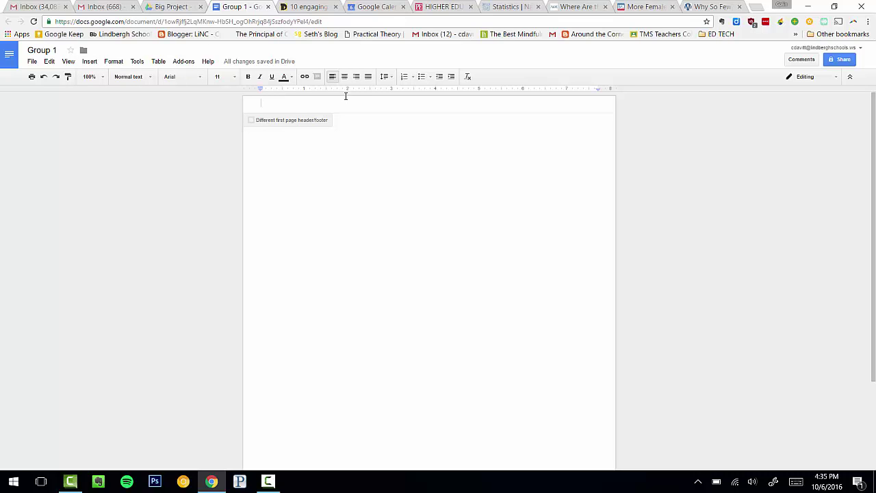
- Back in the Big Project folder, duplicate the Group 1 document and make copies of both resulting documents
key(ctrl+shift+Tab)
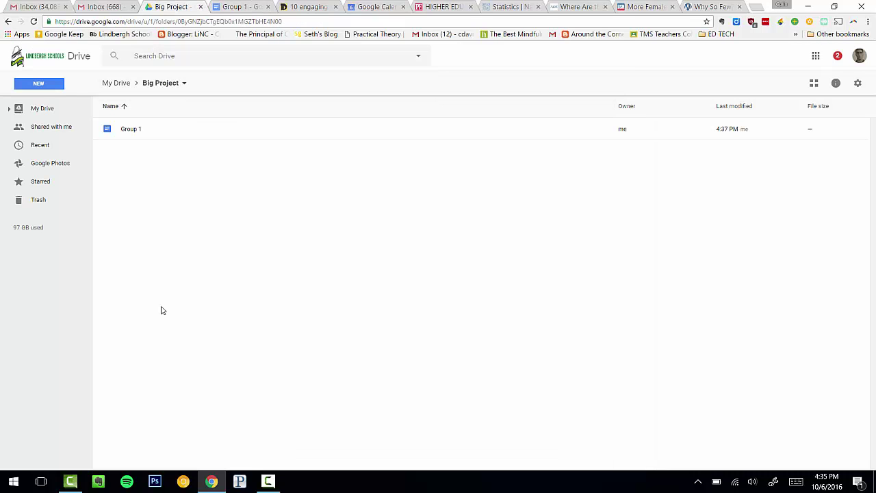
click(124, 133)
right_click(126, 131)
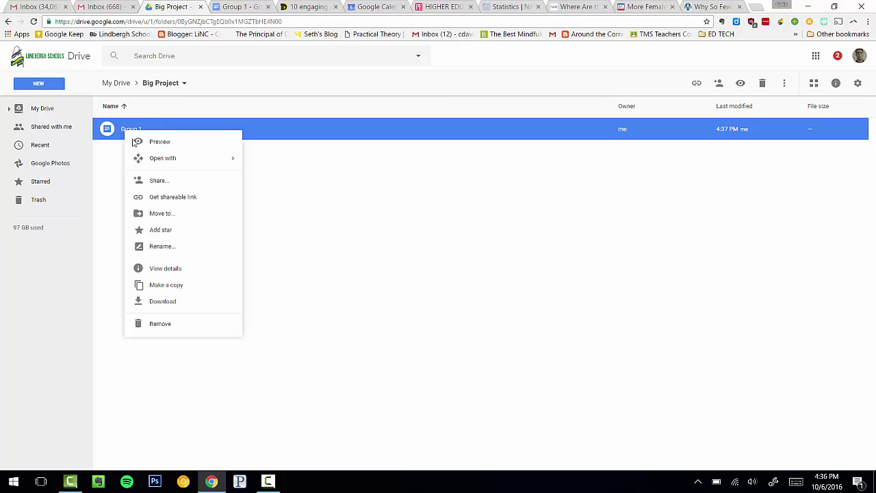
click(182, 284)
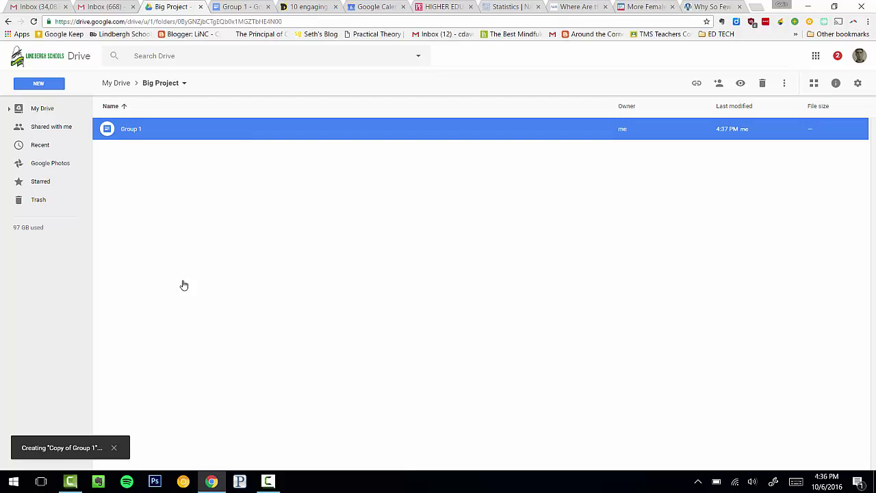
ctrl+click(150, 152)
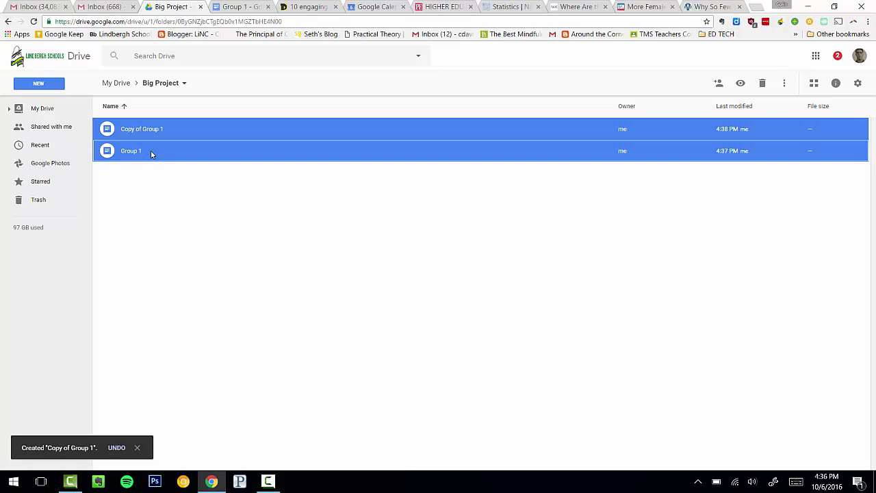
right_click(151, 154)
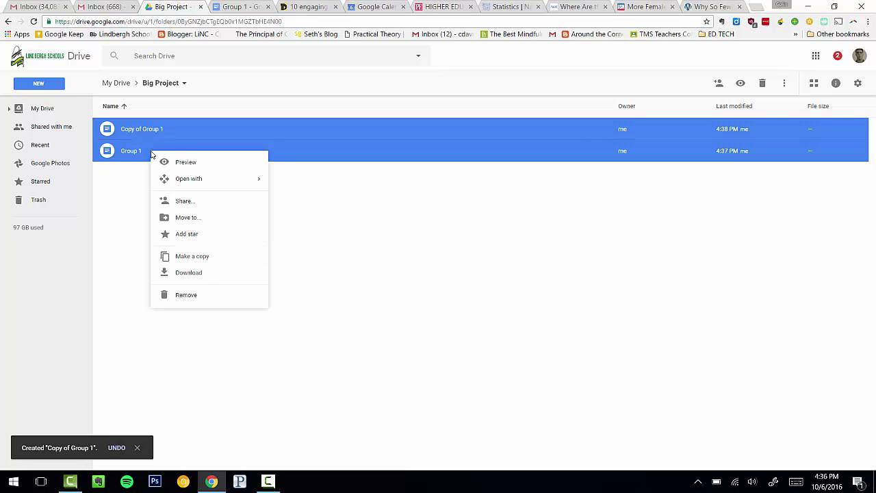
click(195, 256)
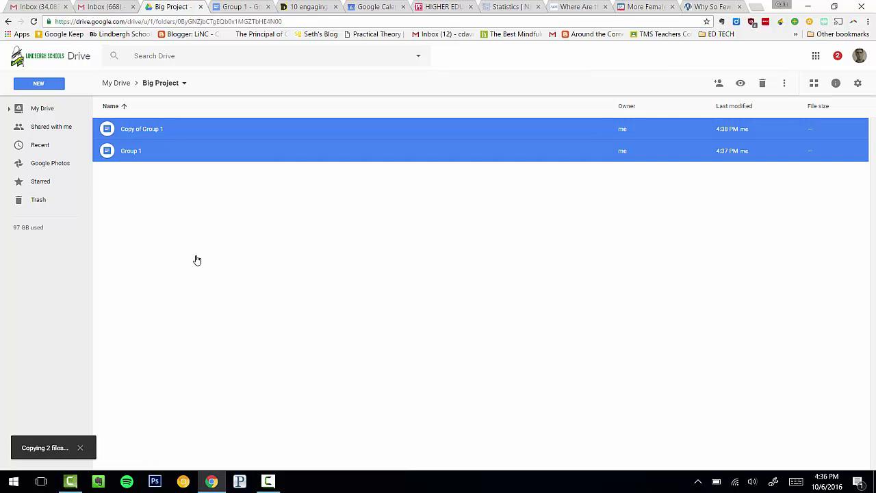
- Rename the three copied documents as Group 2, Group 3 and Group 4
right_click(150, 174)
click(194, 293)
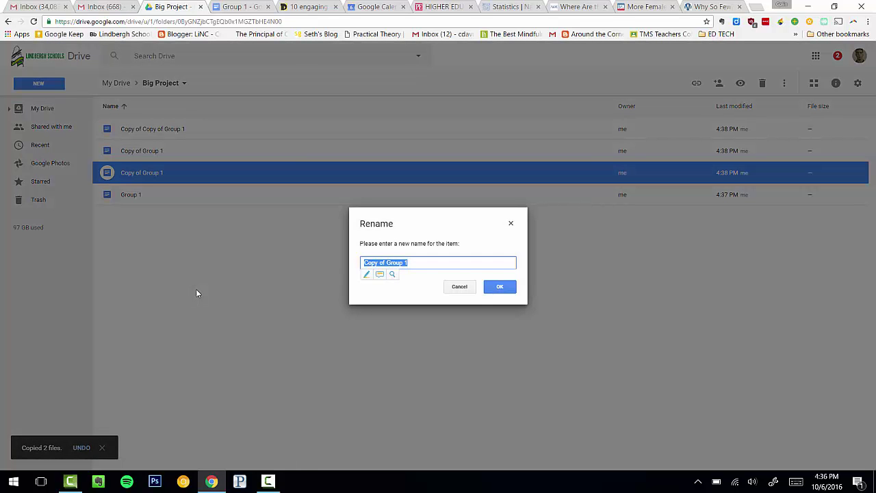
text(Group 1)
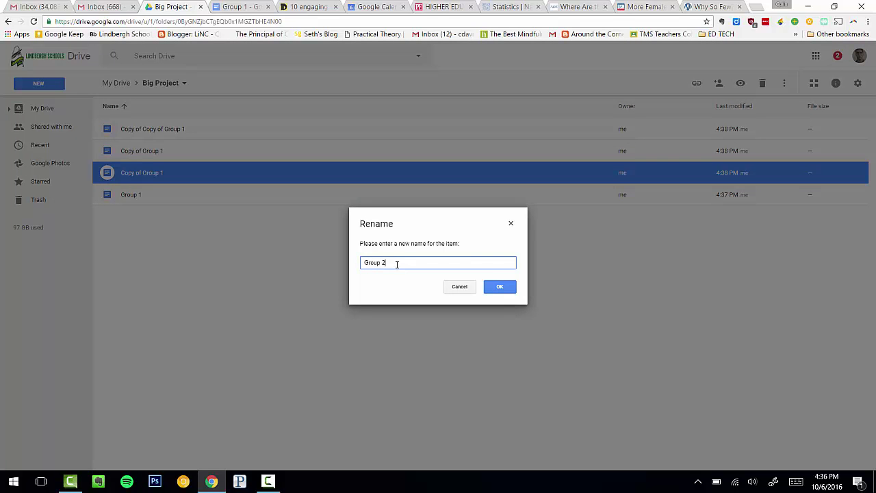
click(500, 286)
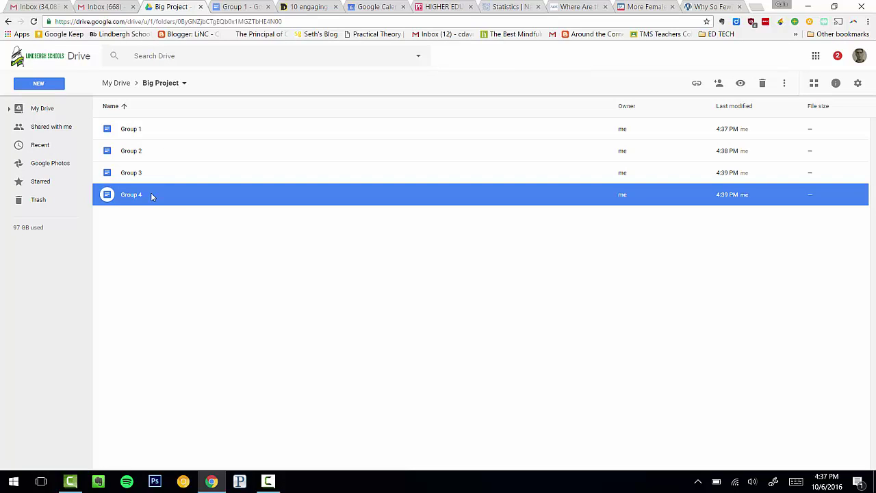
click(151, 228)
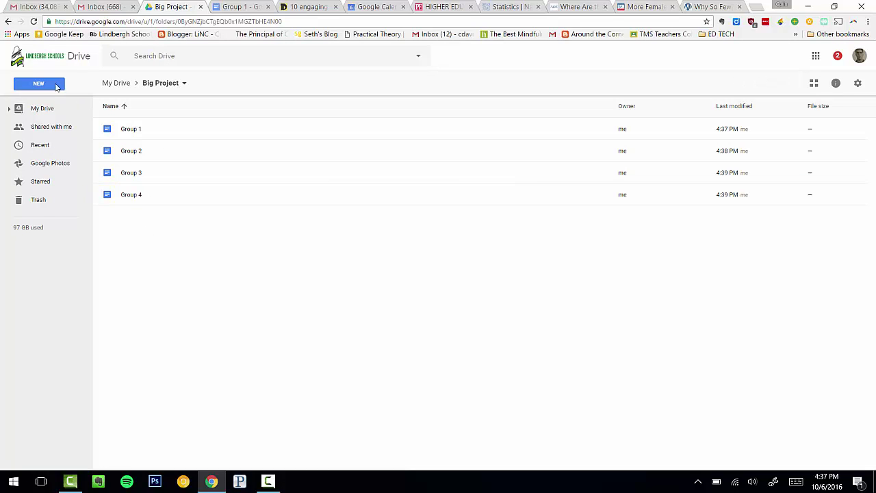
- Create a Google Form titled Big Project with directions and the questions Select Your Group, Your Last Name, Your First Name and Information You Found..
click(53, 85)
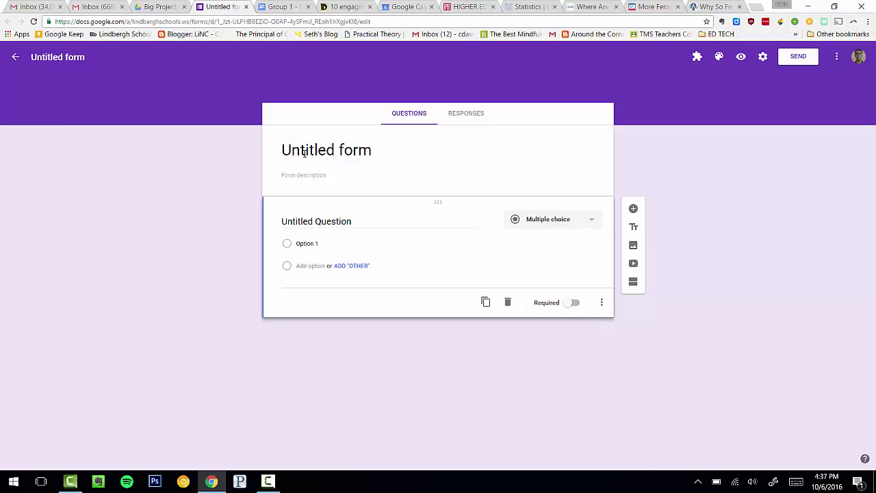
click(304, 152)
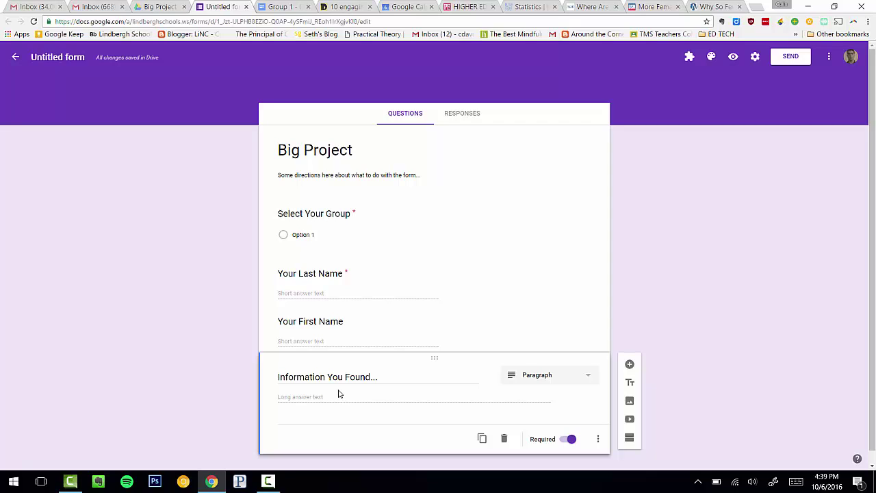
- Open the docAppender add-on's sidebar for the Big Project form
click(690, 58)
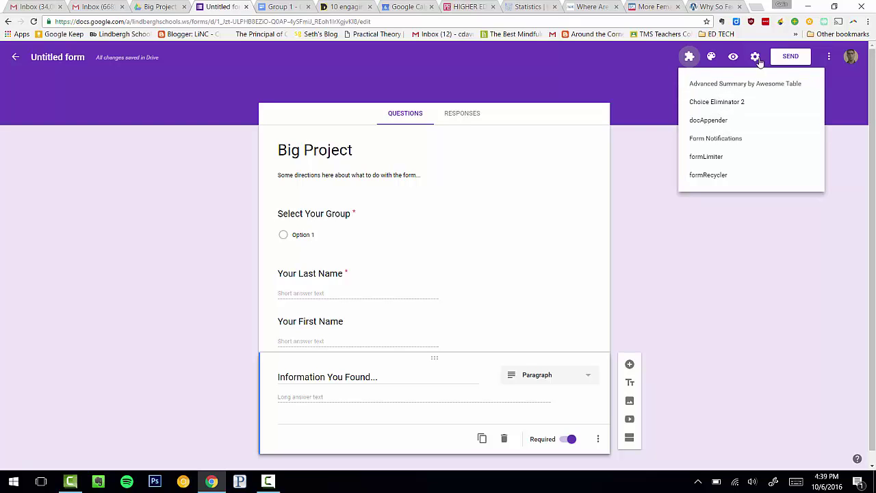
click(830, 59)
click(830, 60)
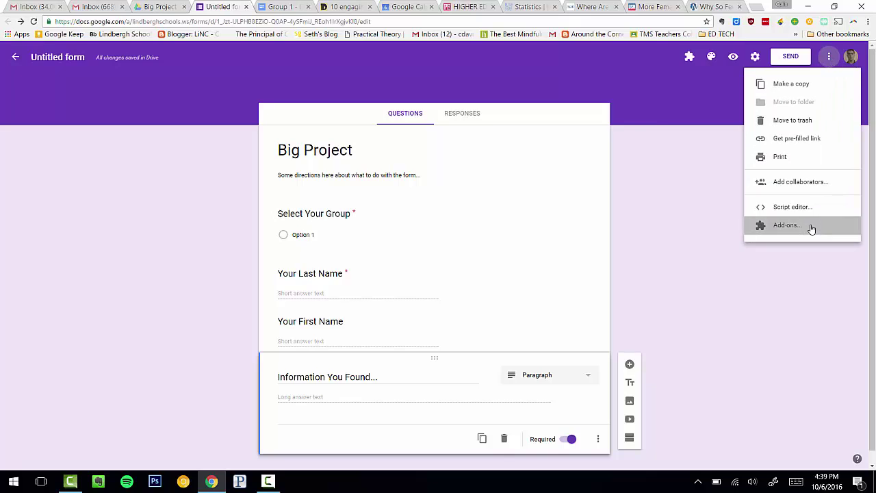
click(808, 225)
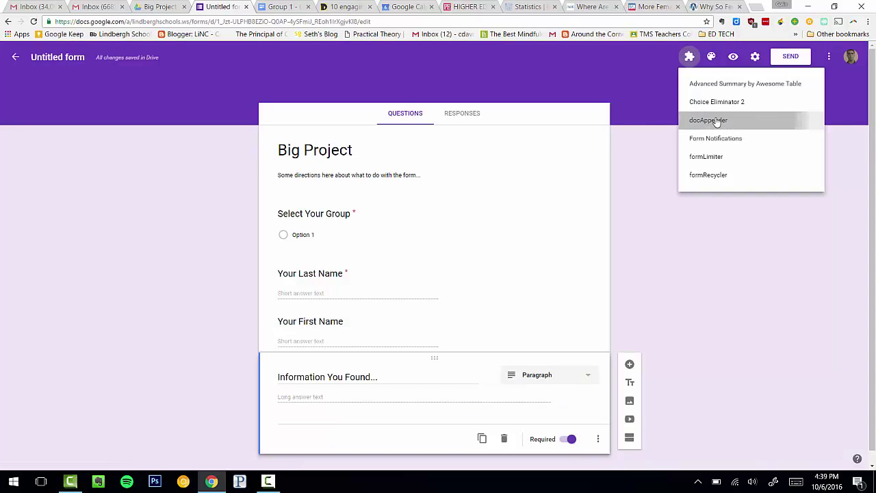
click(716, 120)
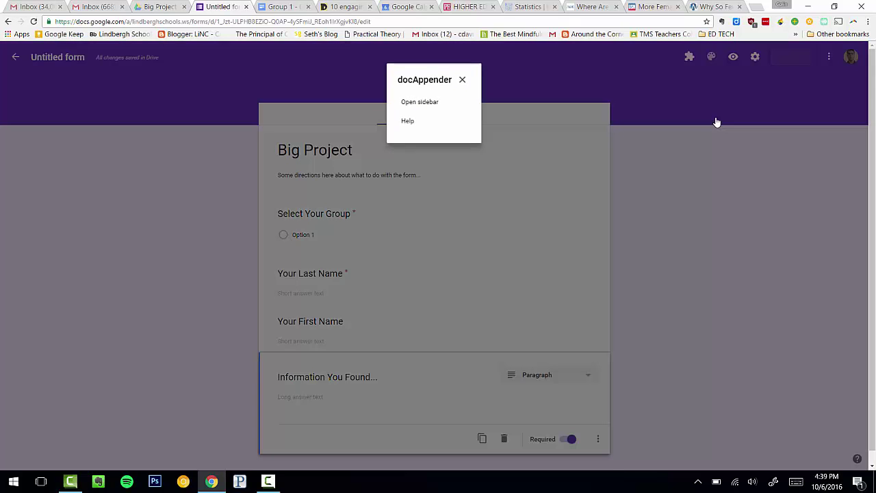
click(429, 103)
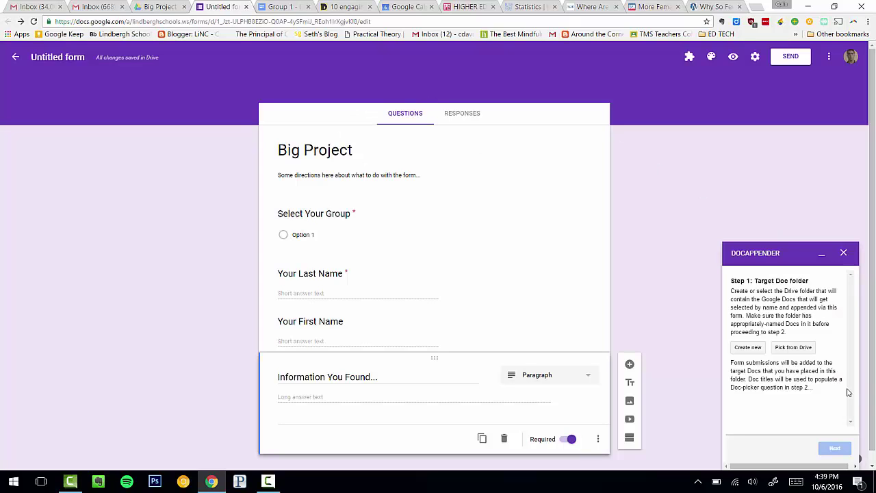
- Set the existing Big Project Drive folder as docAppender's target Doc folder and proceed to the Doc-picker question
click(808, 353)
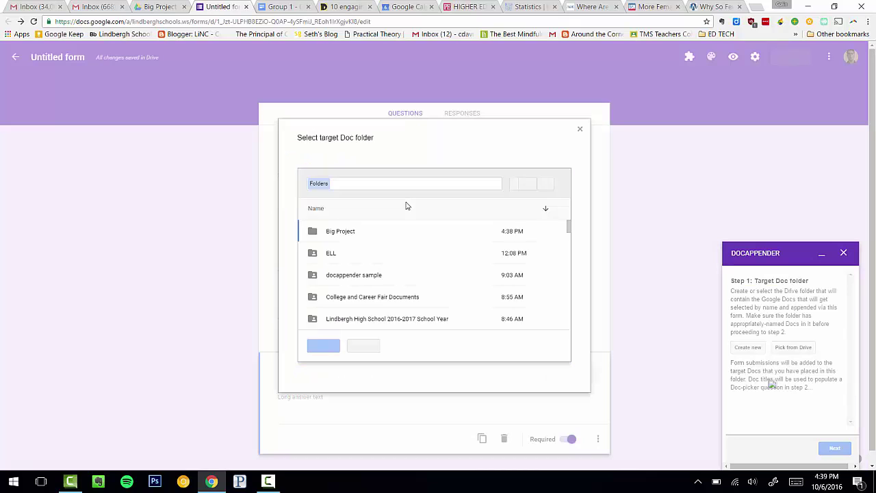
click(349, 235)
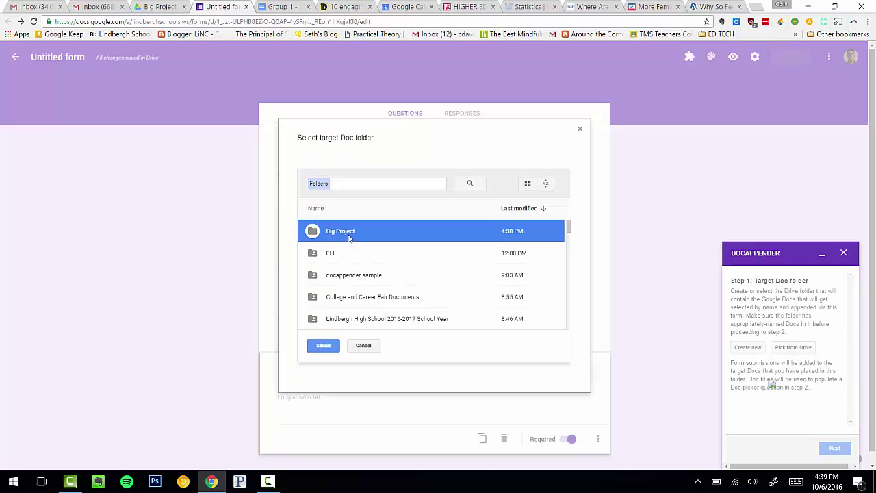
click(329, 349)
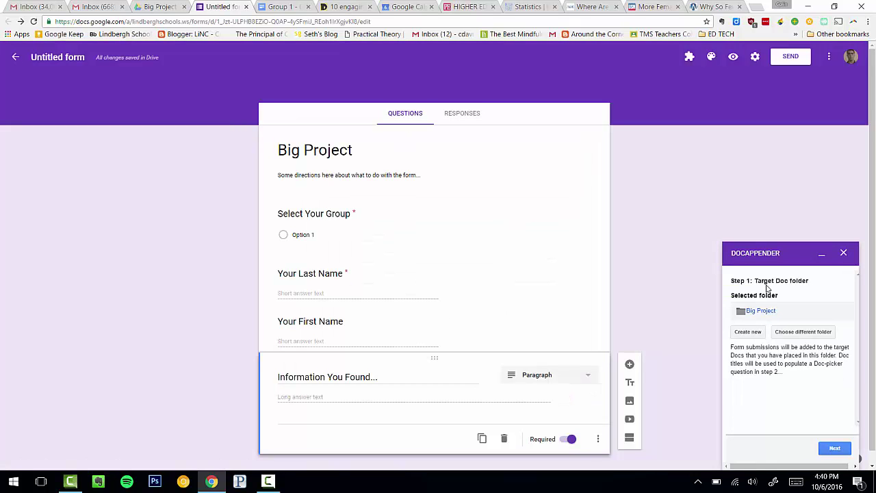
click(833, 446)
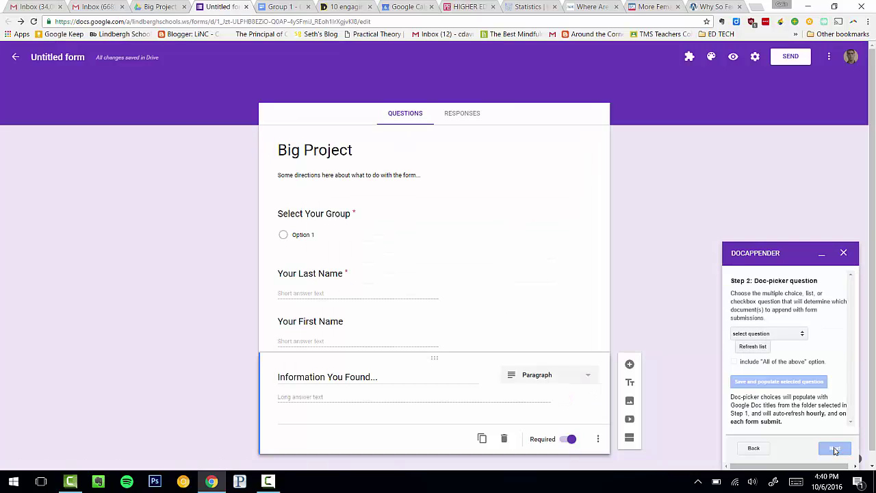
- Choose Select Your Group as the Doc-picker question and populate its choices from the folder's document titles
click(801, 335)
click(800, 334)
click(765, 348)
click(802, 334)
click(791, 350)
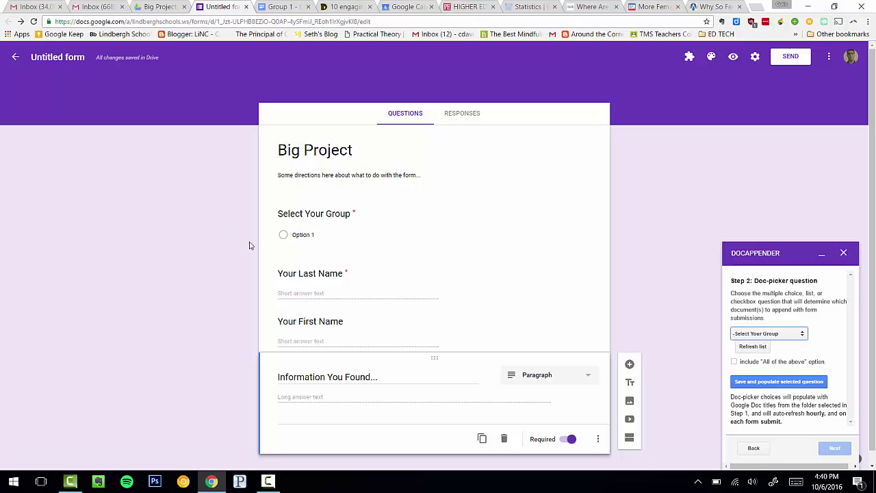
click(804, 384)
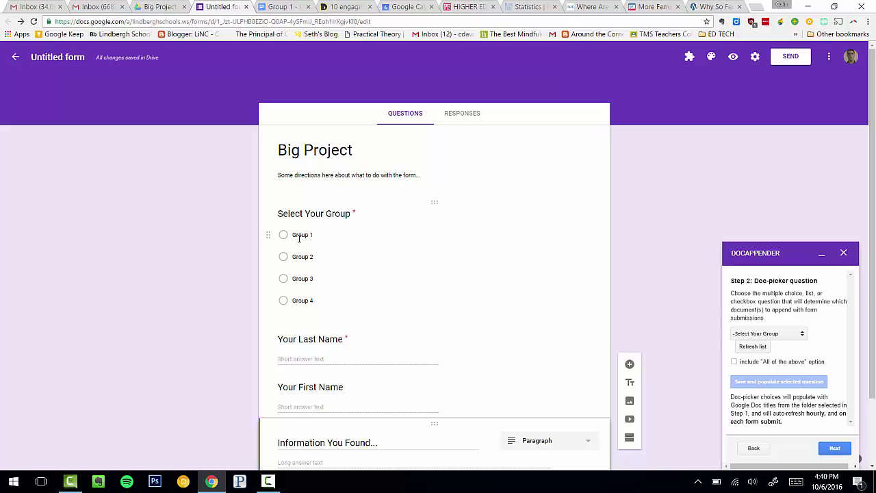
- Include Timestamp, Select Your Group, Your Last Name, Your First Name and Information You Found... in the values added to the target Docs
click(834, 448)
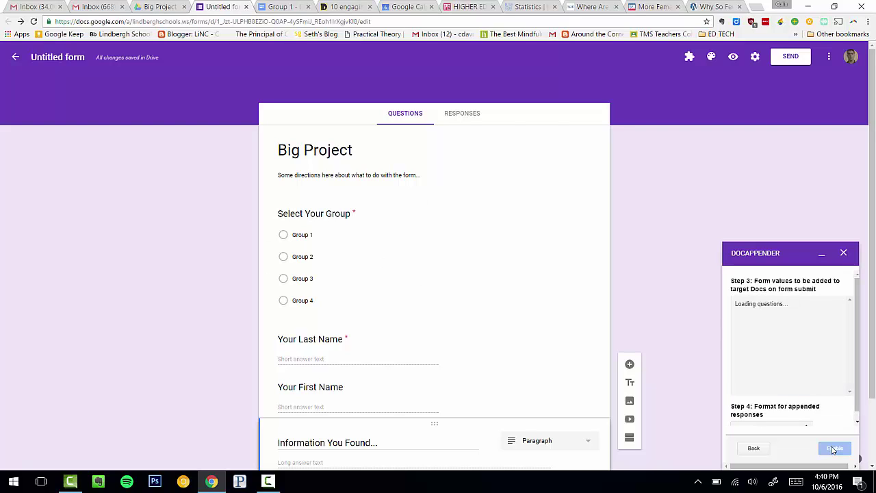
click(739, 305)
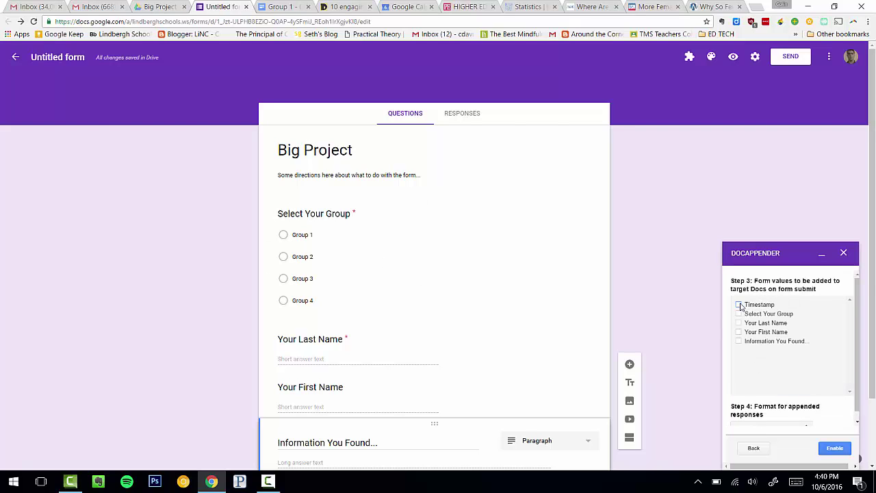
click(739, 314)
click(739, 332)
click(739, 342)
- Set the appended response format to Separate vertical tables, enable docAppender and close its sidebar
click(797, 419)
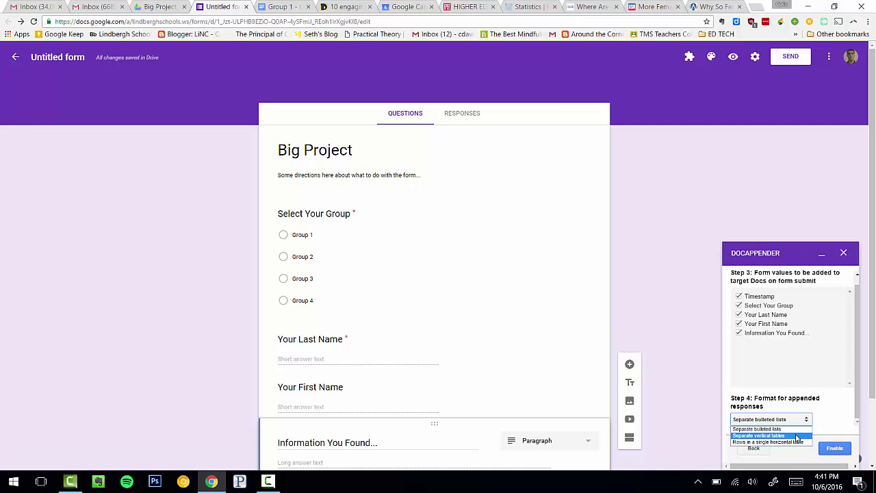
click(797, 436)
click(822, 449)
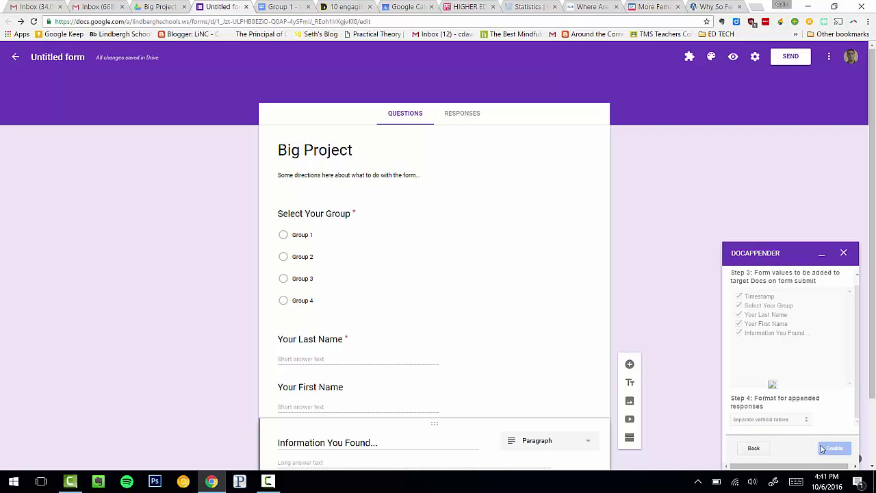
click(848, 256)
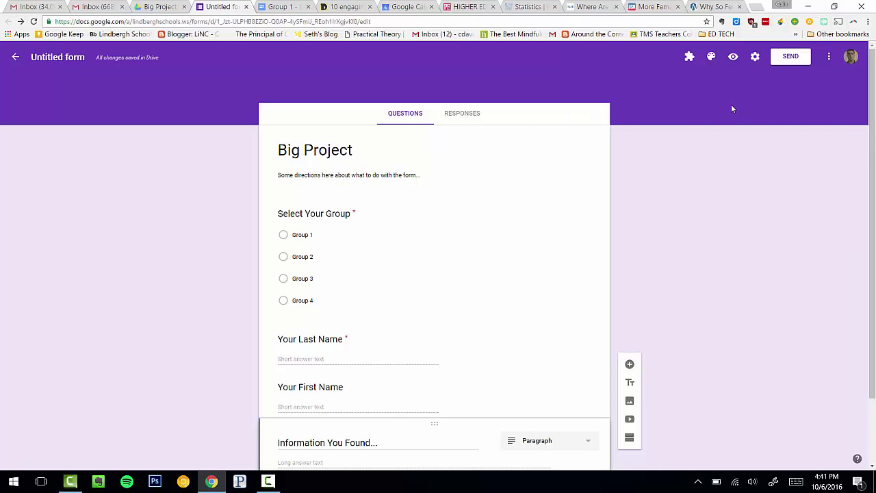
- Open the Big Project form's preview, select Group 1 and fill in the respondent's last and first names
click(732, 58)
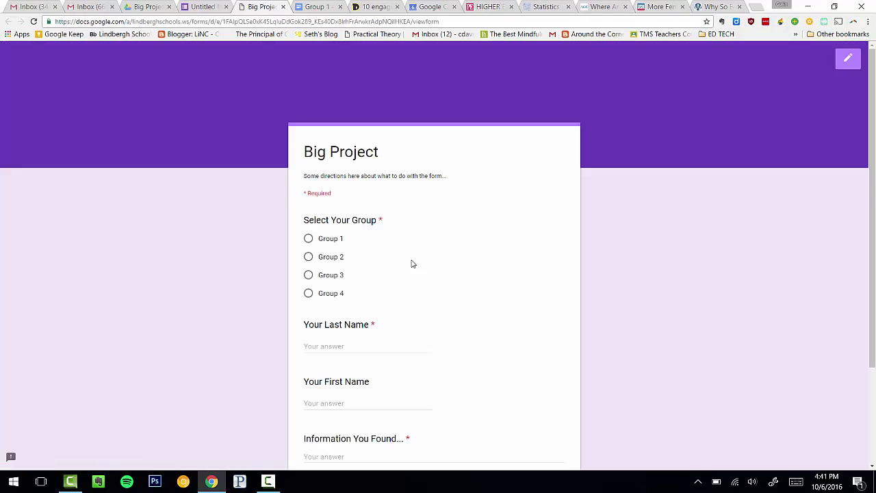
click(328, 239)
click(350, 348)
text(Davitt)
key(Tab)
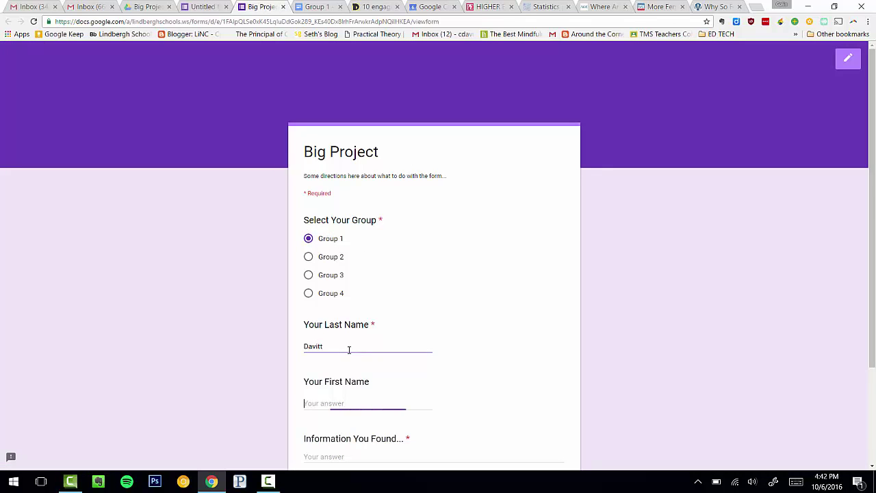
text(C)
- Answer Information You Found... with the lines "stuff and more stuff...", "and some other" and "stuff", and submit the response
text(stuff...)
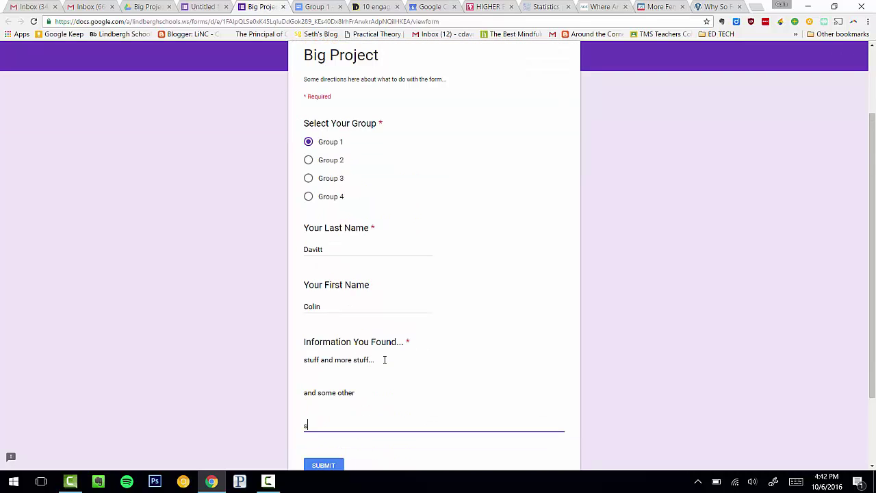
text(tuff)
click(332, 466)
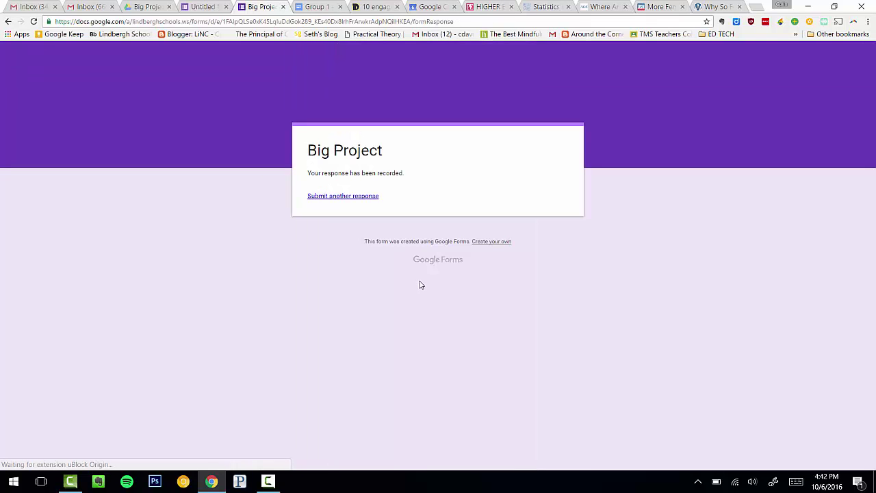
- Examine the Group 1 document for the table that docAppender adds from the submitted response
click(317, 7)
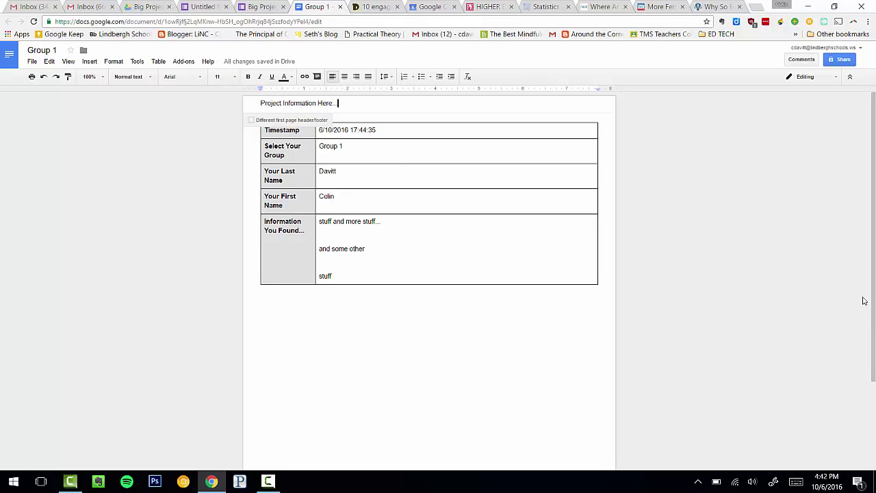
click(774, 234)
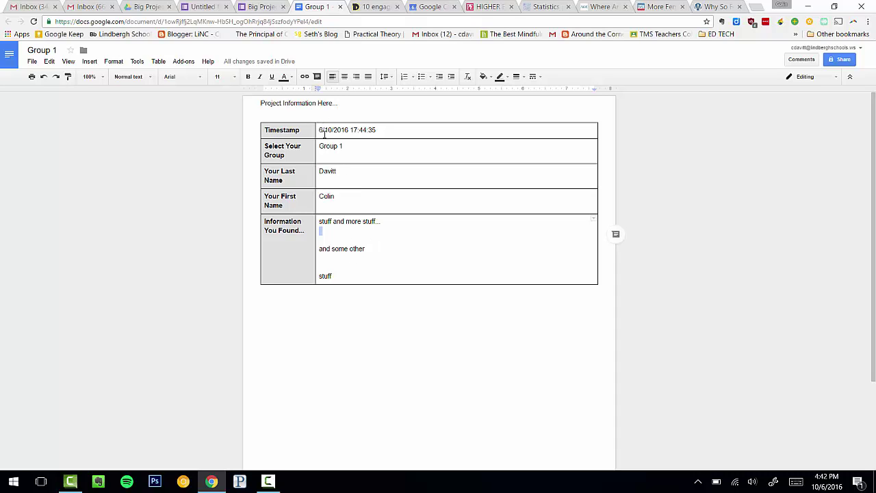
click(272, 313)
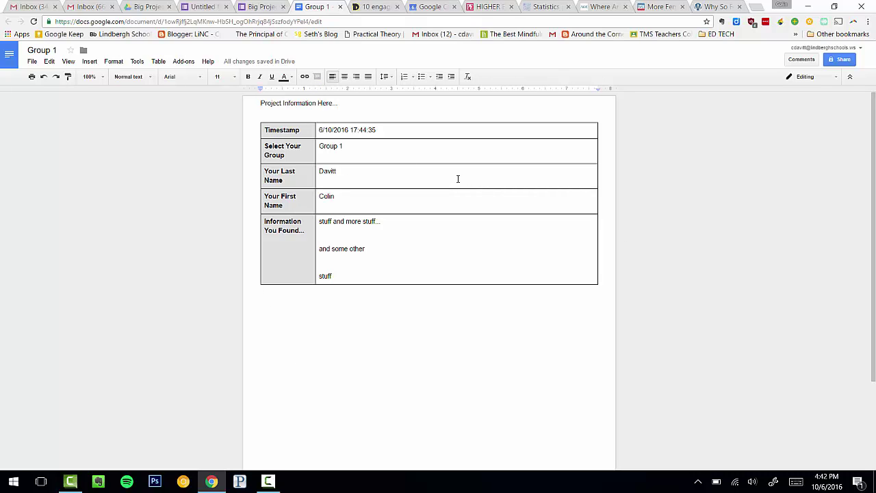
- Check the submitted response in the form's response spreadsheet, and return to the Group 1 document
click(274, 8)
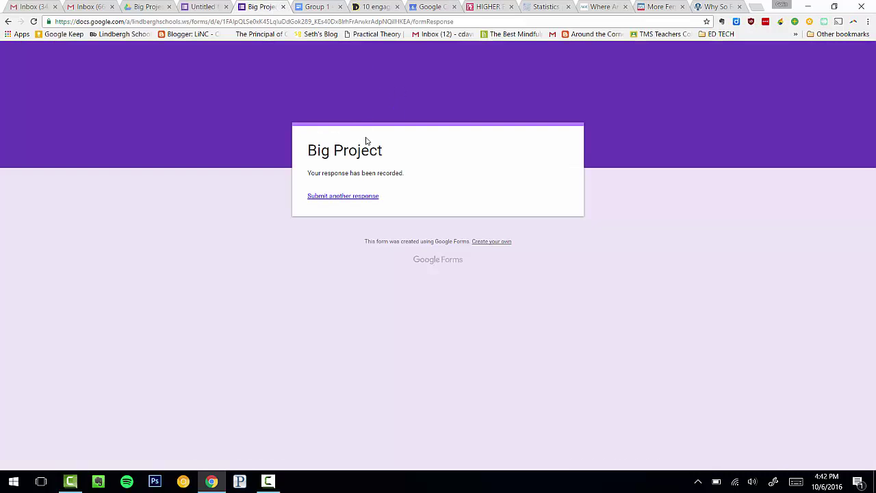
click(212, 9)
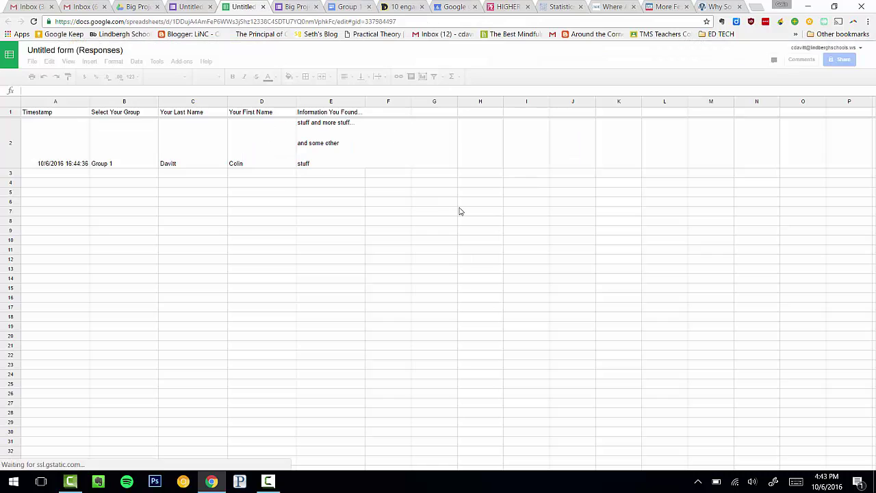
click(338, 5)
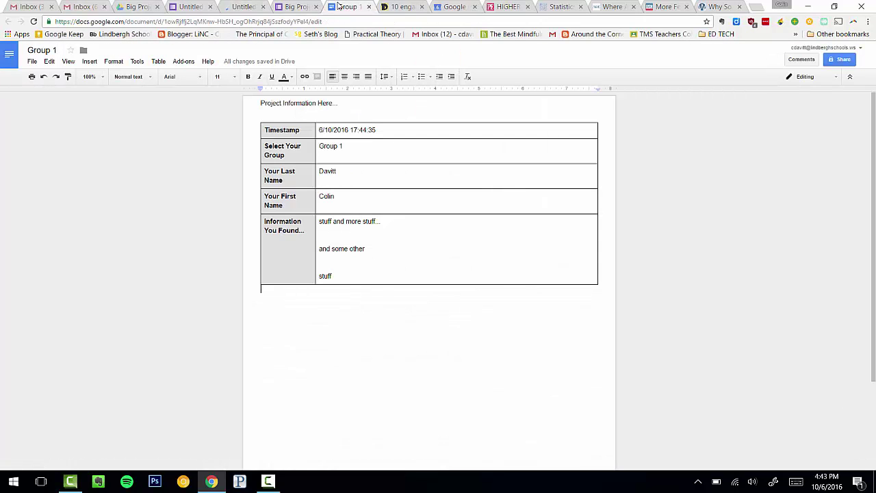